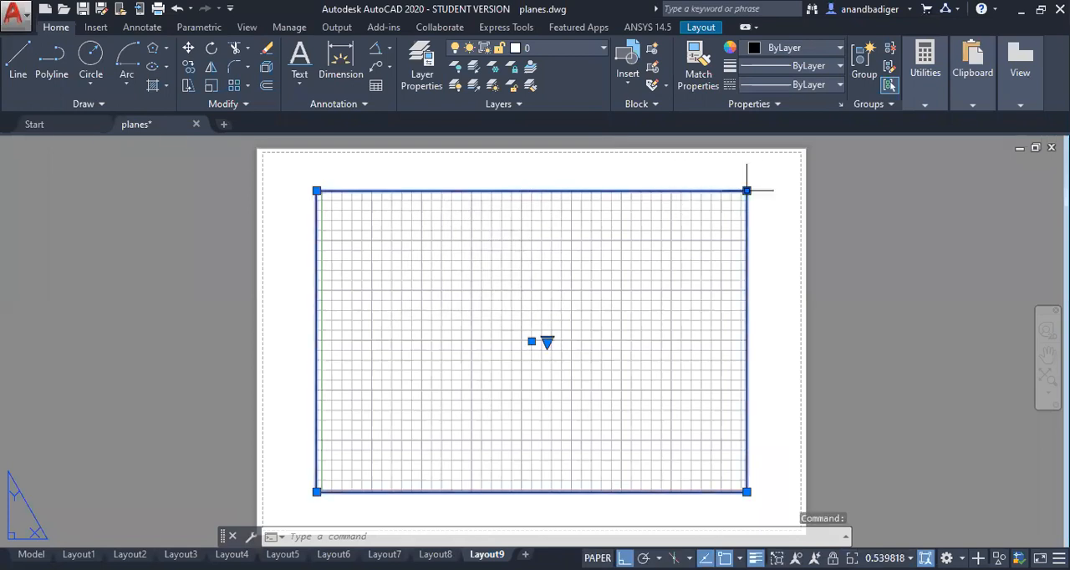
# Step: Delete the default viewport from the Layout9 sheet
pyautogui.press('Delete')
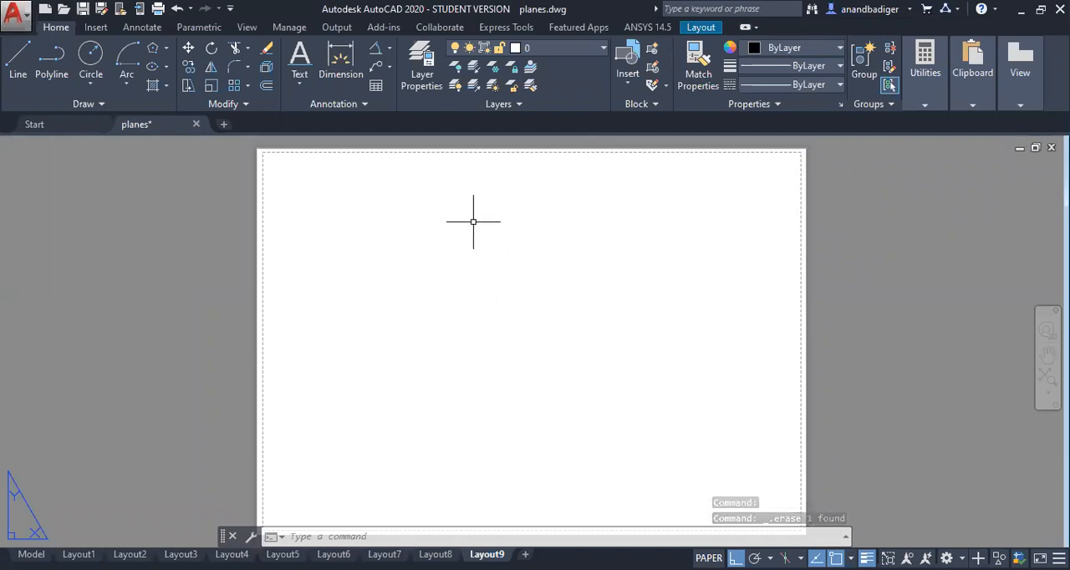
pyautogui.hotkey('ctrl', 'z')
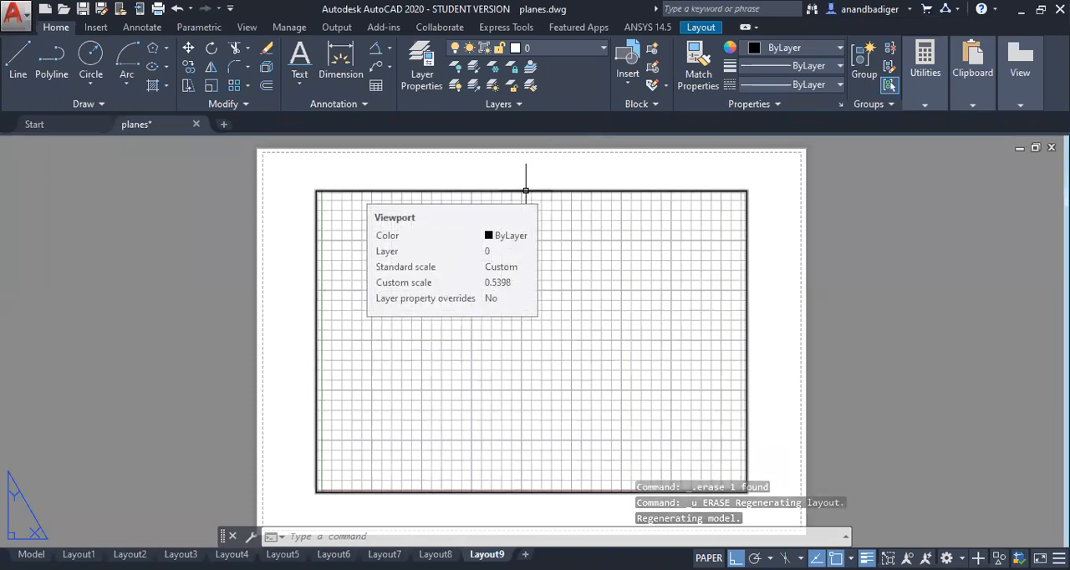
pyautogui.click(525, 190)
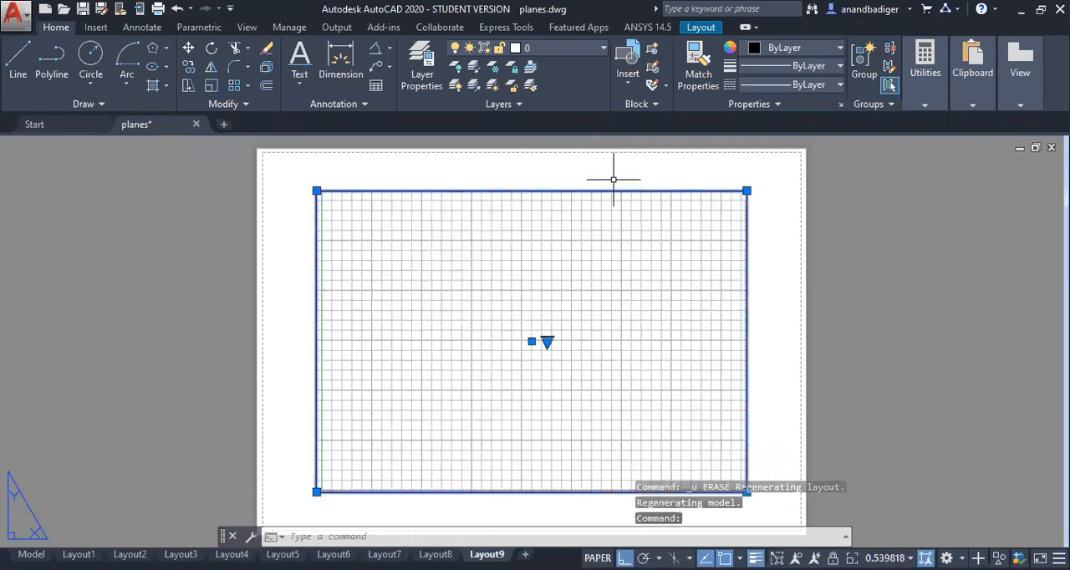
pyautogui.press('Delete')
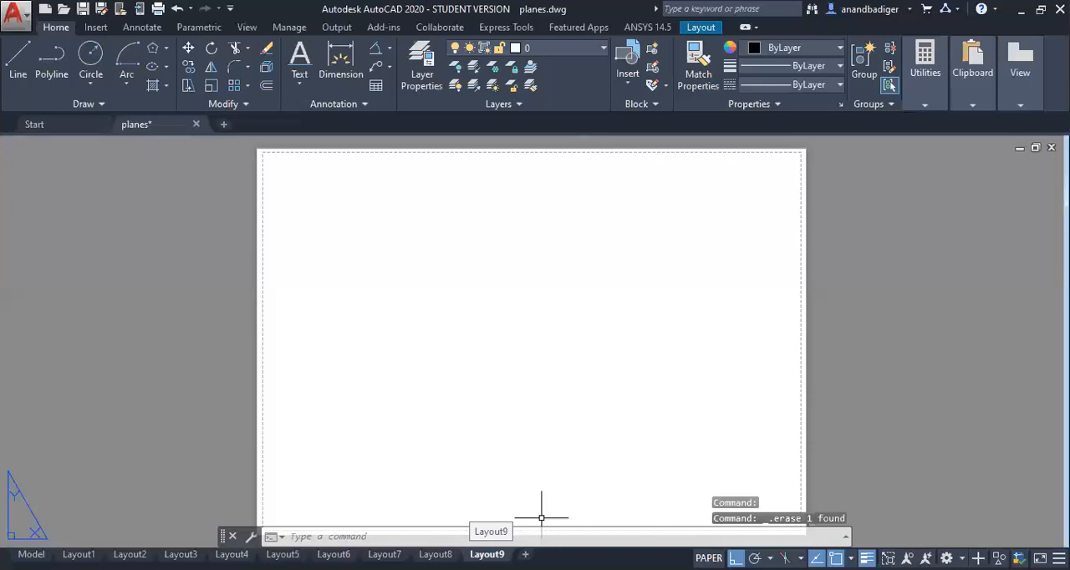
# Step: Modify Layout9's page setup to use no printer and the ISO A4 (297.00 x 210.00 MM) paper size
pyautogui.rightClick(488, 555)
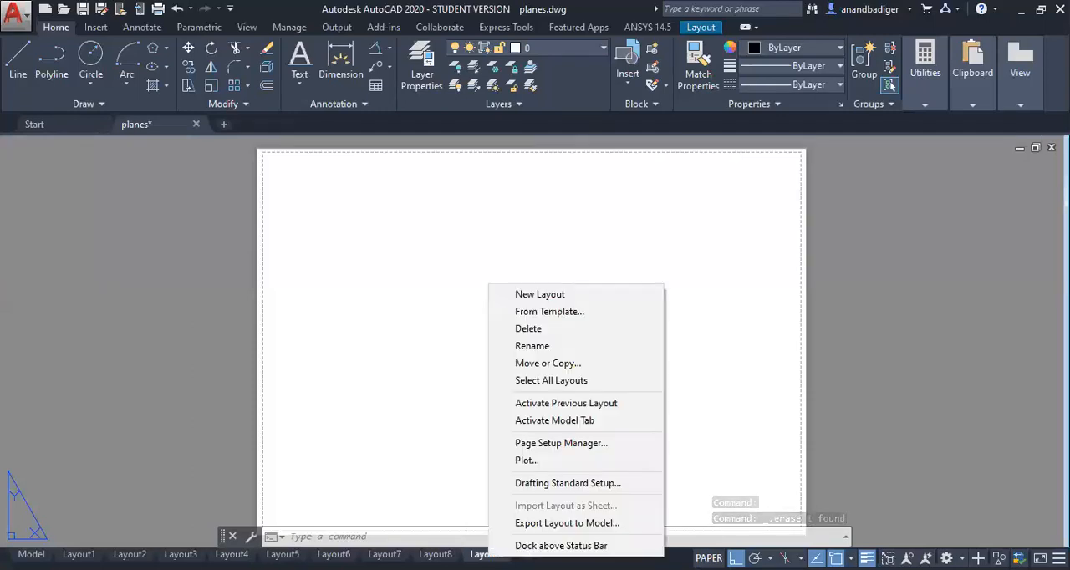
pyautogui.click(561, 444)
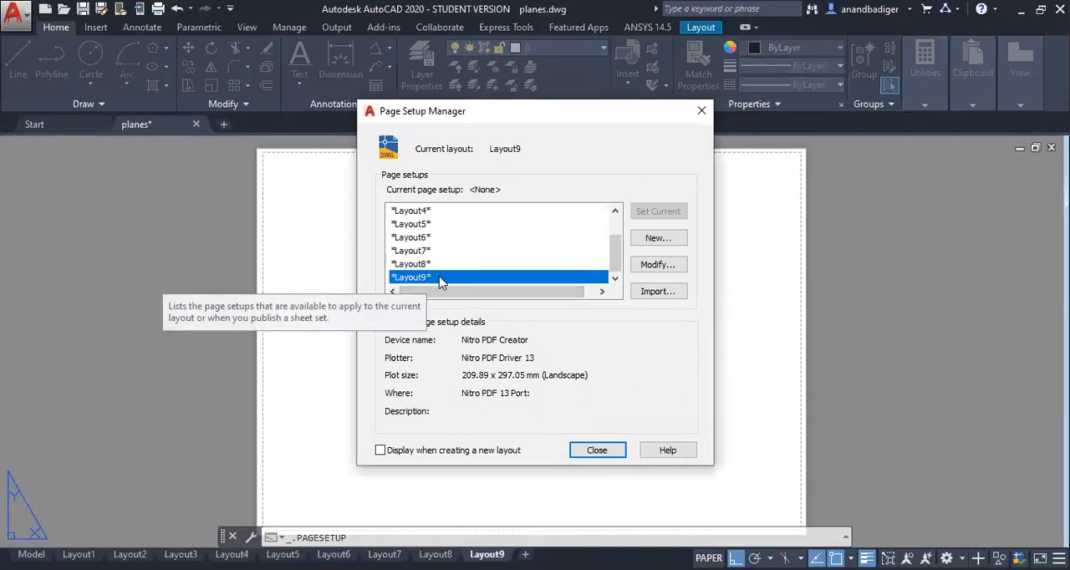
pyautogui.click(656, 266)
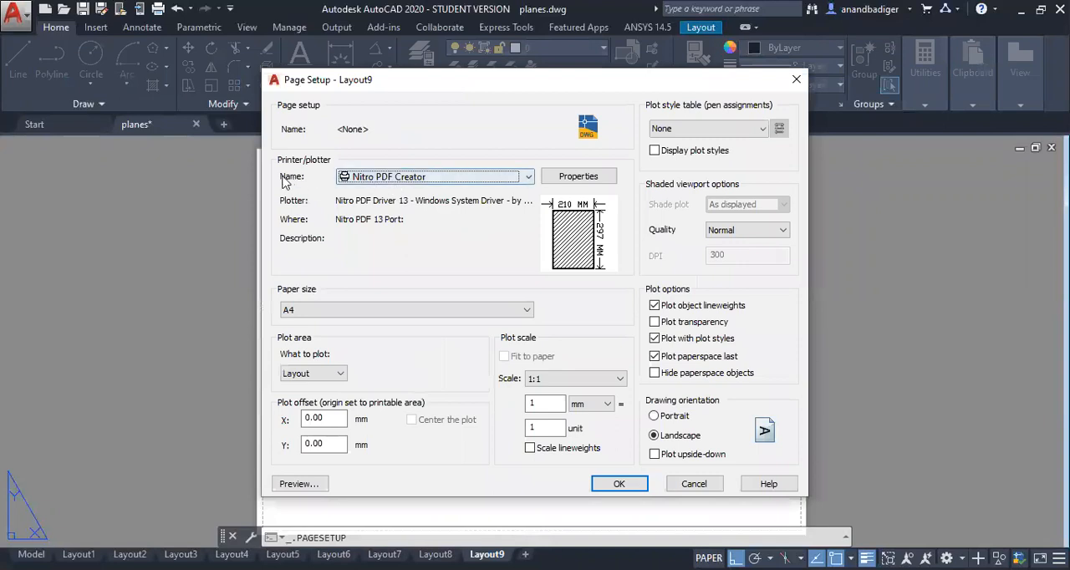
pyautogui.click(394, 179)
pyautogui.click(379, 191)
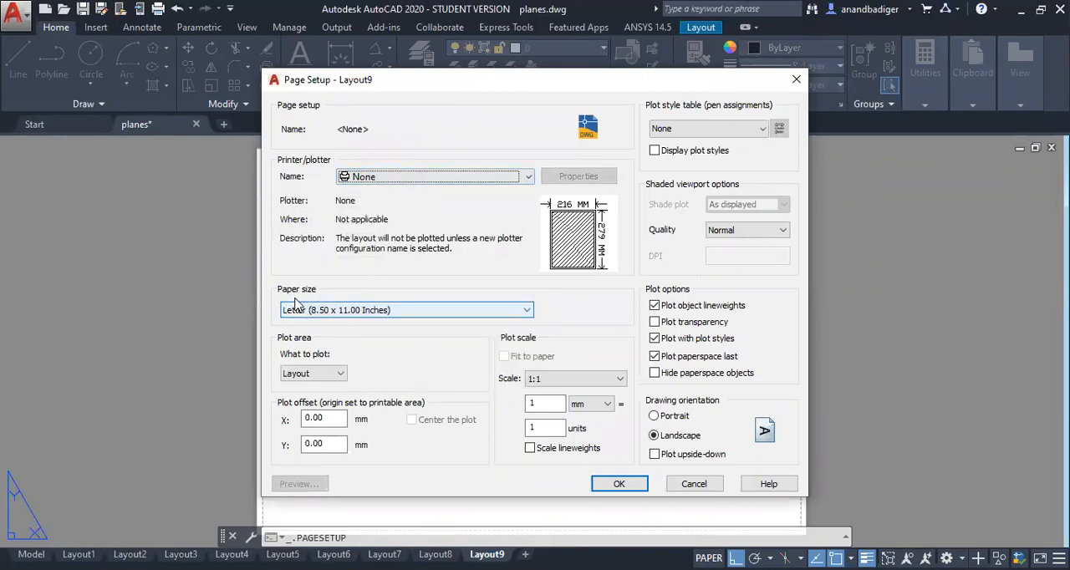
pyautogui.click(328, 310)
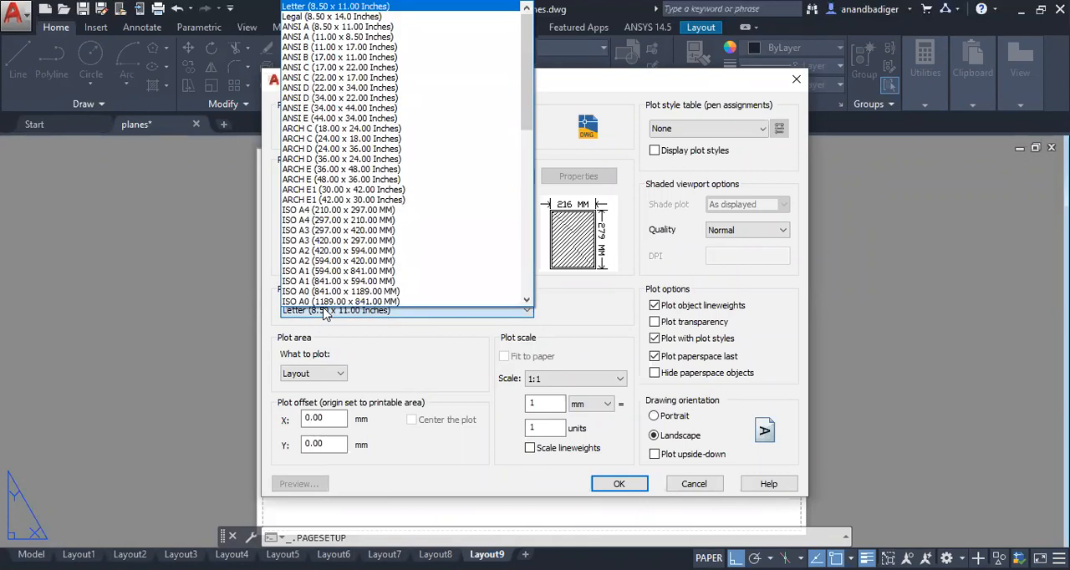
pyautogui.click(408, 220)
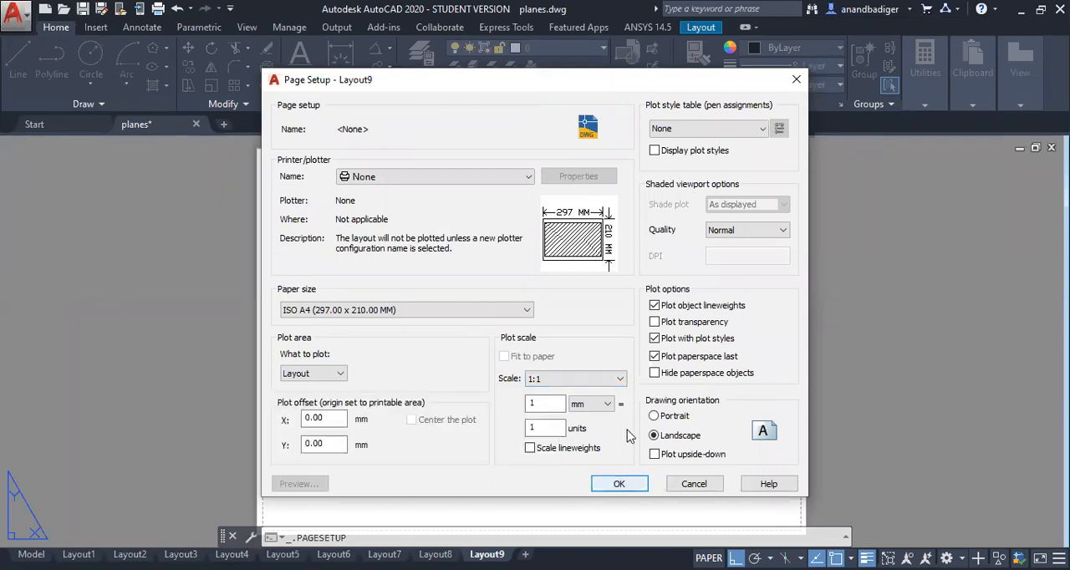
pyautogui.click(620, 483)
pyautogui.click(597, 450)
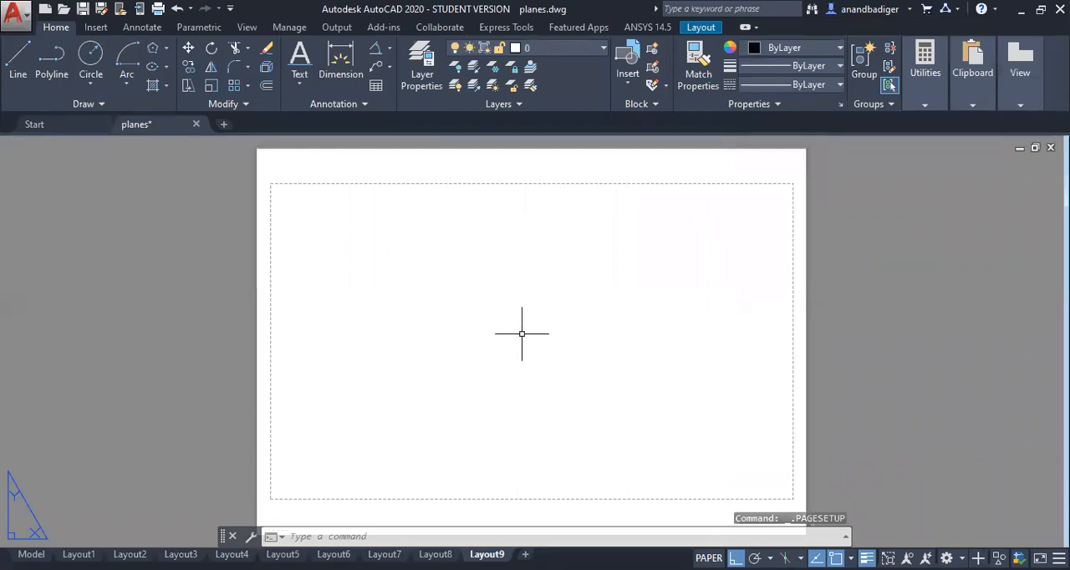
# Step: Draw a horizontal line across the upper part of the sheet
pyautogui.click(18, 55)
pyautogui.click(320, 285)
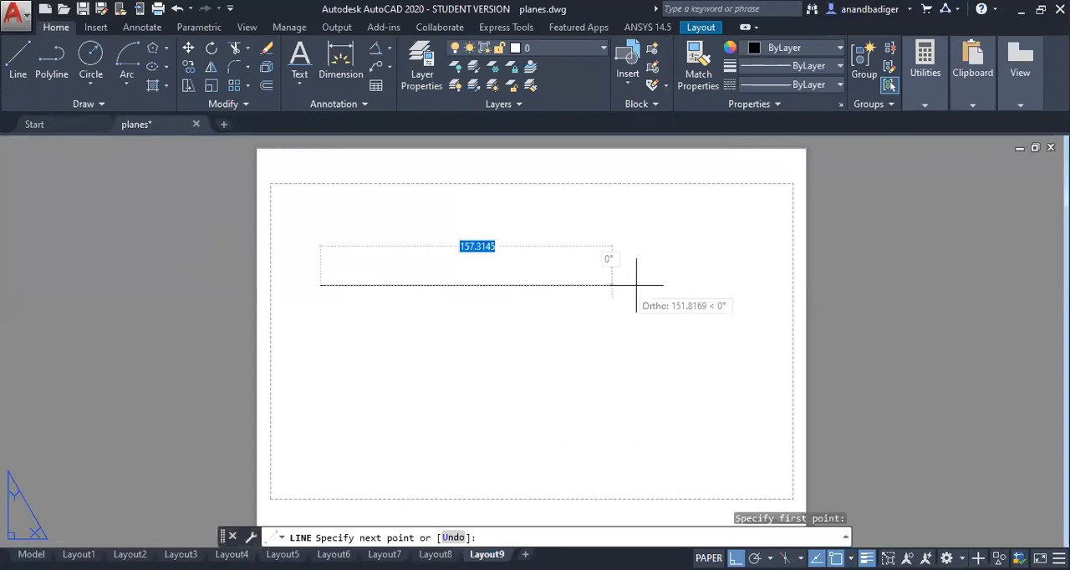
pyautogui.click(671, 285)
pyautogui.rightClick(699, 310)
pyautogui.click(702, 316)
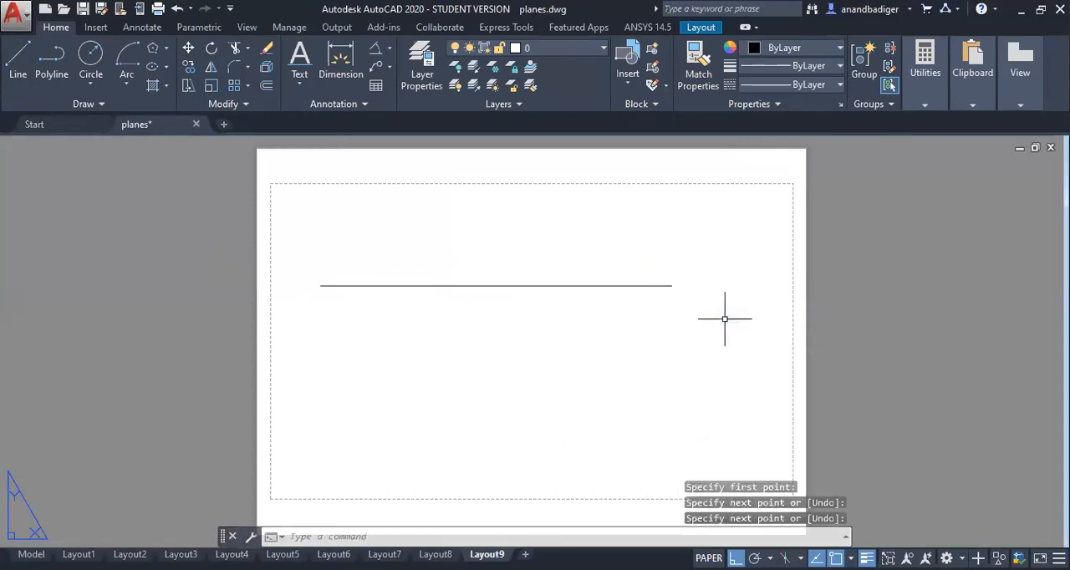
pyautogui.click(14, 72)
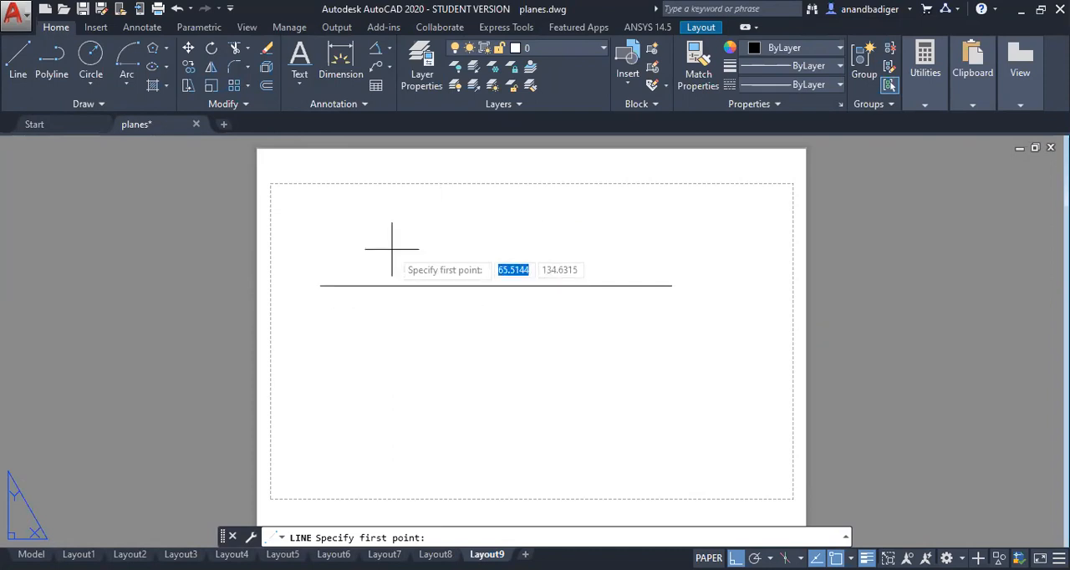
pyautogui.write('os')
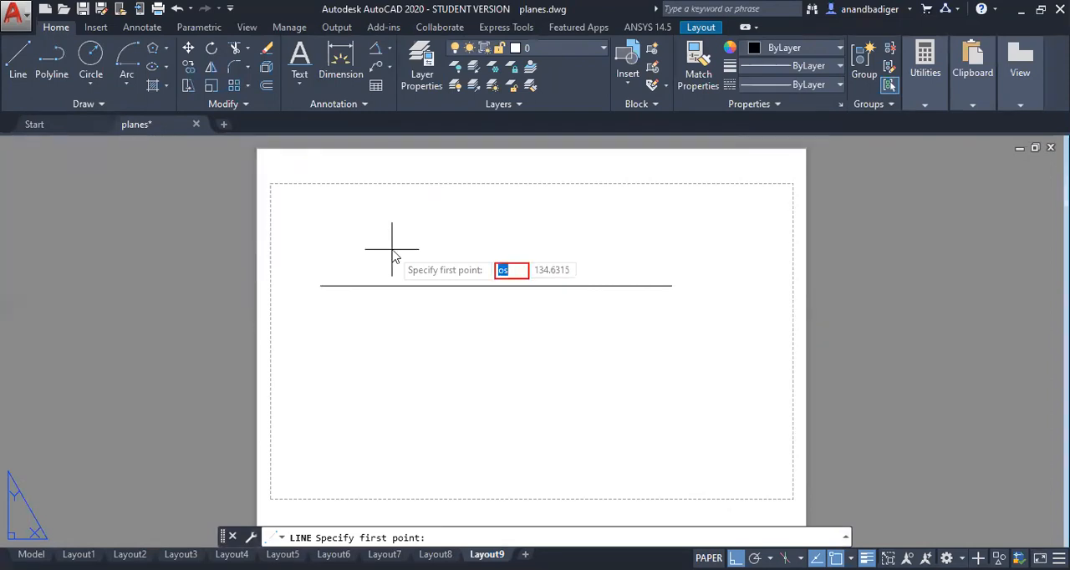
pyautogui.press('Escape')
pyautogui.press('Escape')
pyautogui.press('Escape')
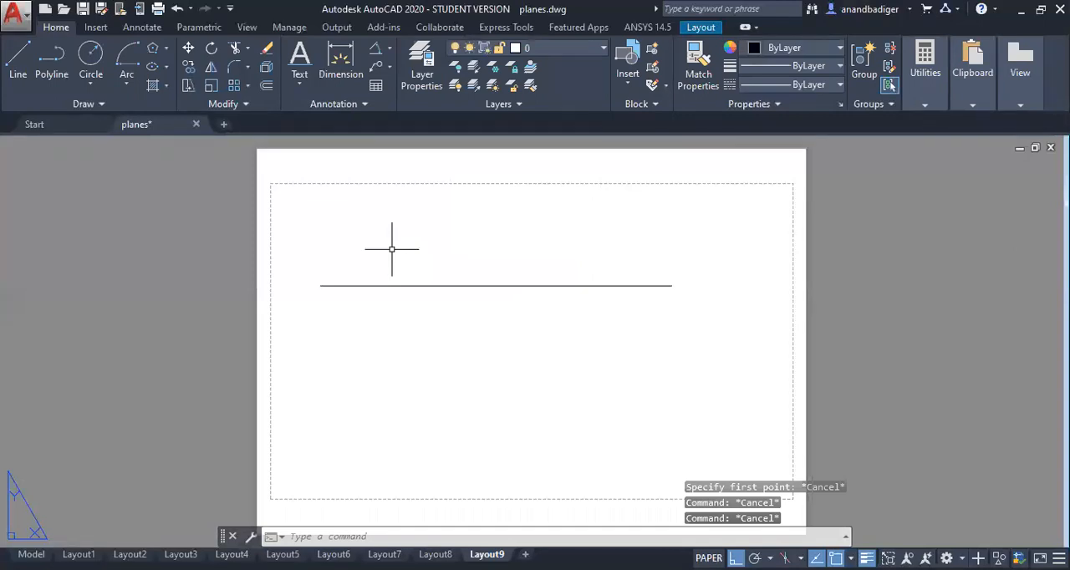
# Step: Clear all object snap modes and turn object snap off in the drafting settings
pyautogui.write('os')
pyautogui.press('Return')
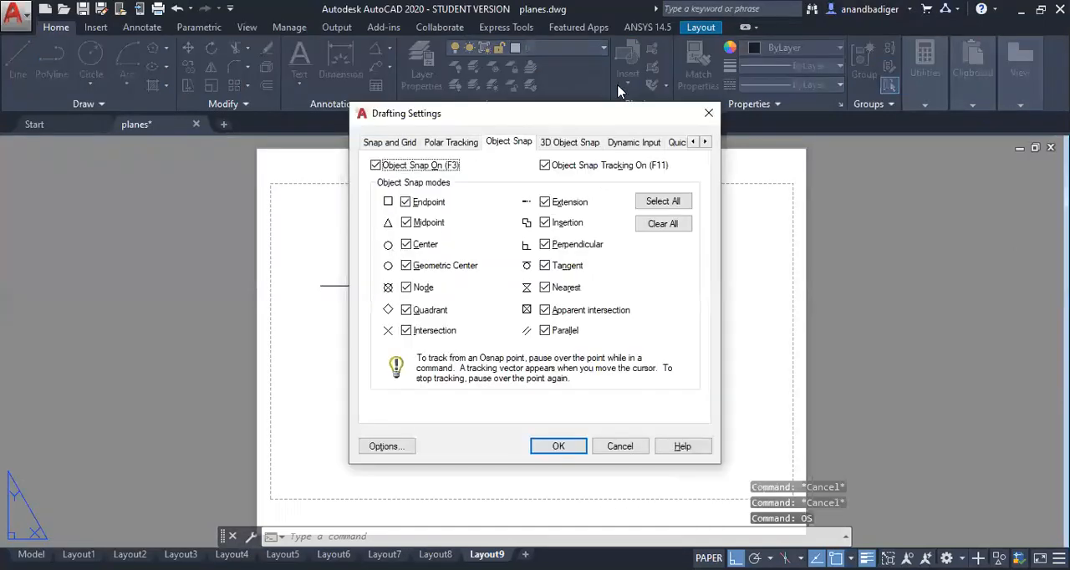
pyautogui.click(561, 446)
# Step: Try starting a vertical line from the horizontal line without object snap, then cancel it
pyautogui.click(18, 55)
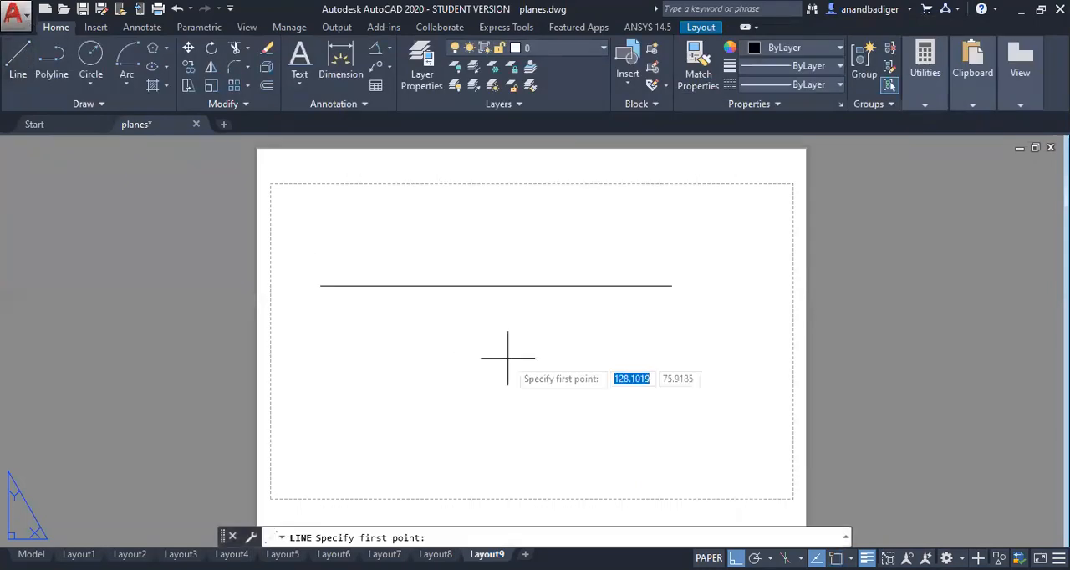
pyautogui.click(457, 285)
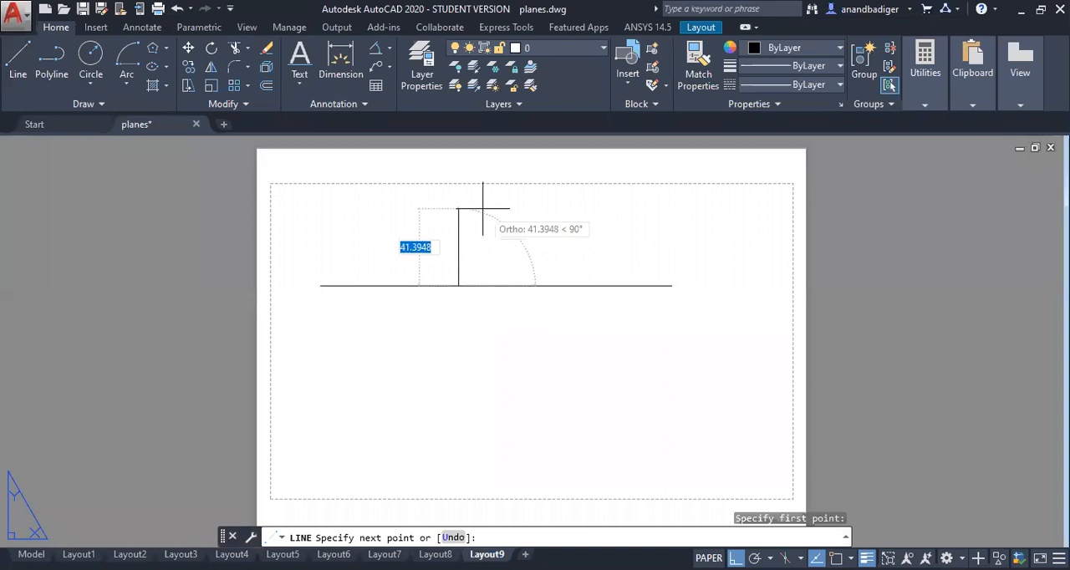
pyautogui.press('Escape')
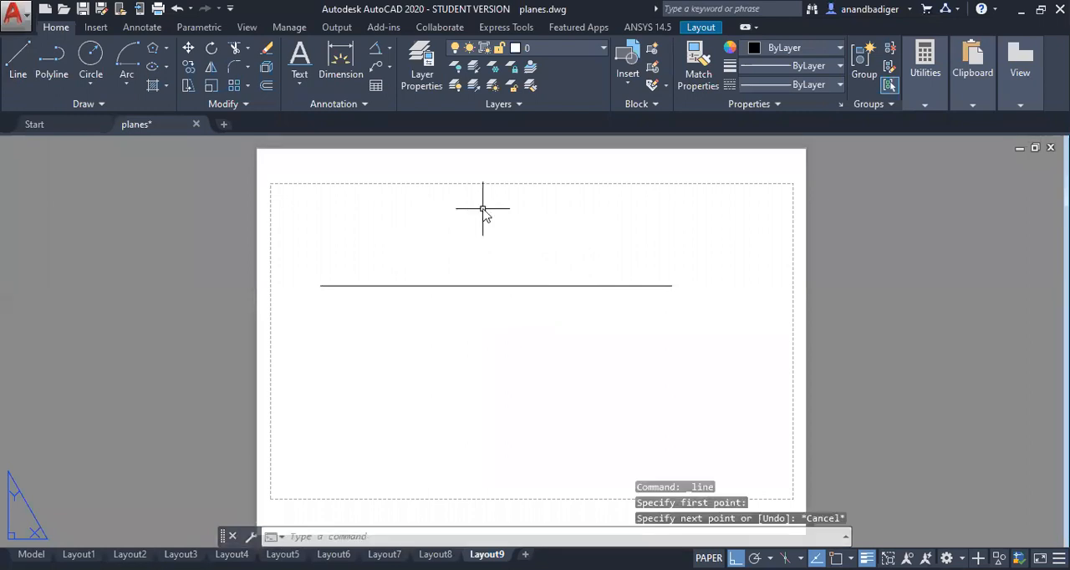
# Step: Turn object snap on and enable all object snap modes in the drafting settings
pyautogui.write('OS')
pyautogui.press('Return')
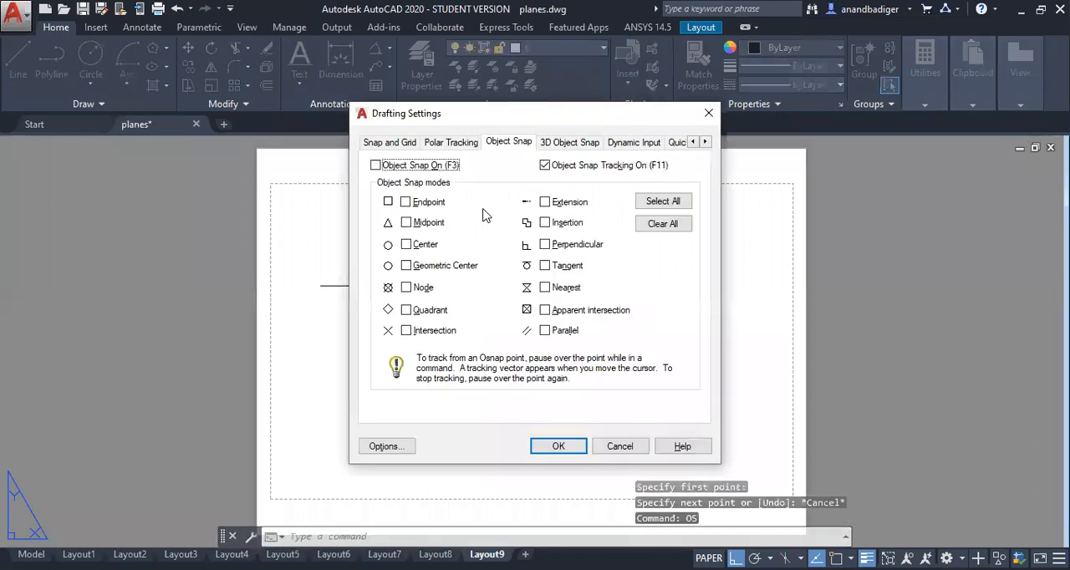
pyautogui.click(708, 113)
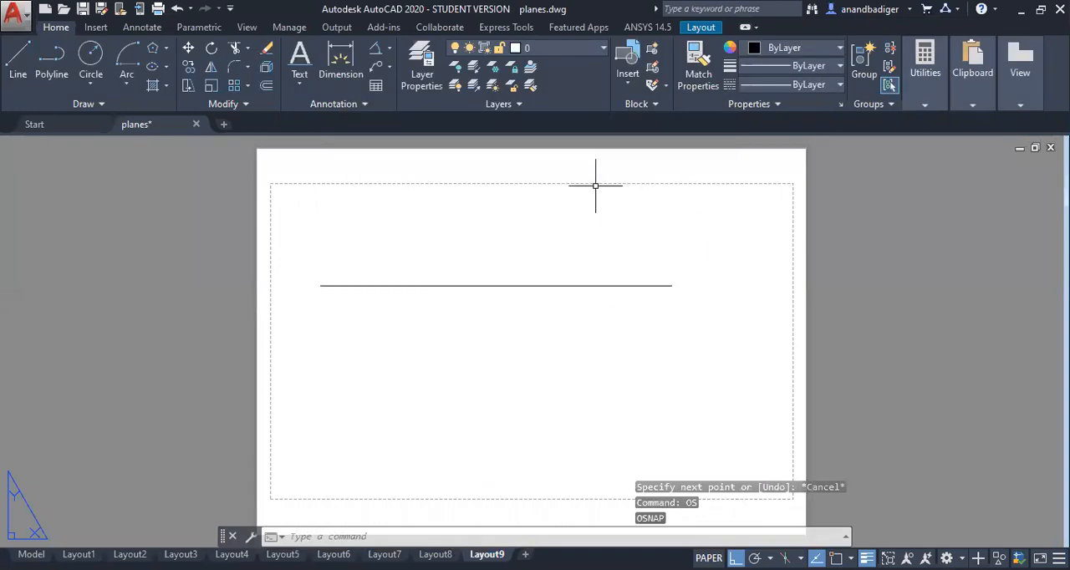
pyautogui.write('OS')
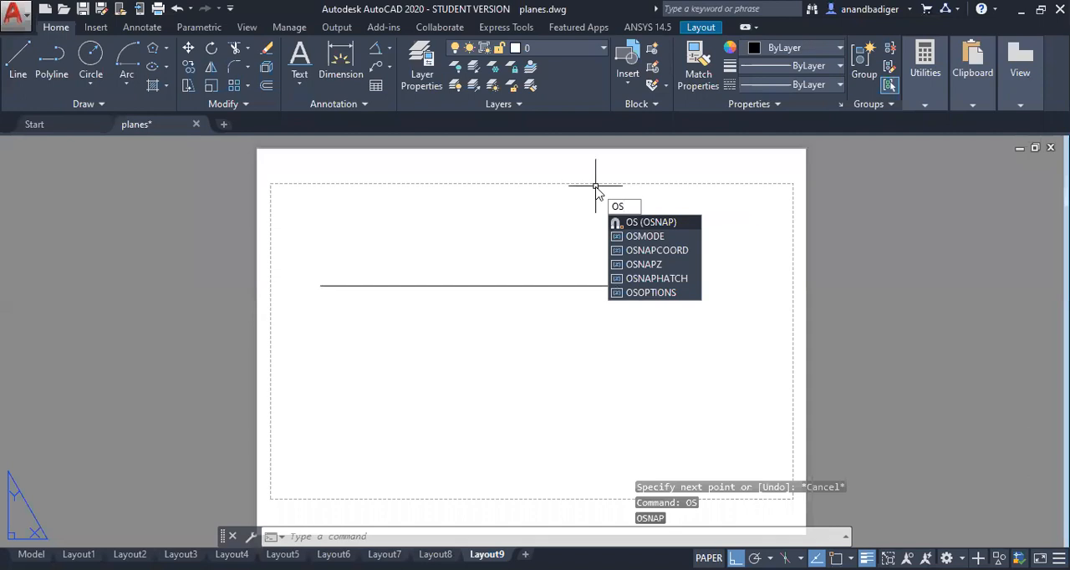
pyautogui.press('Return')
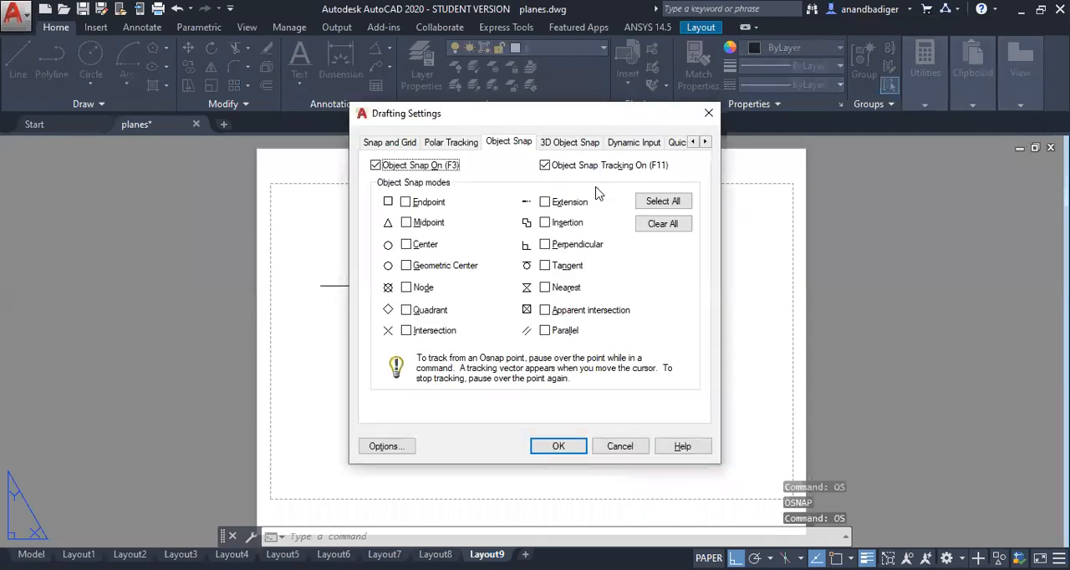
pyautogui.click(660, 206)
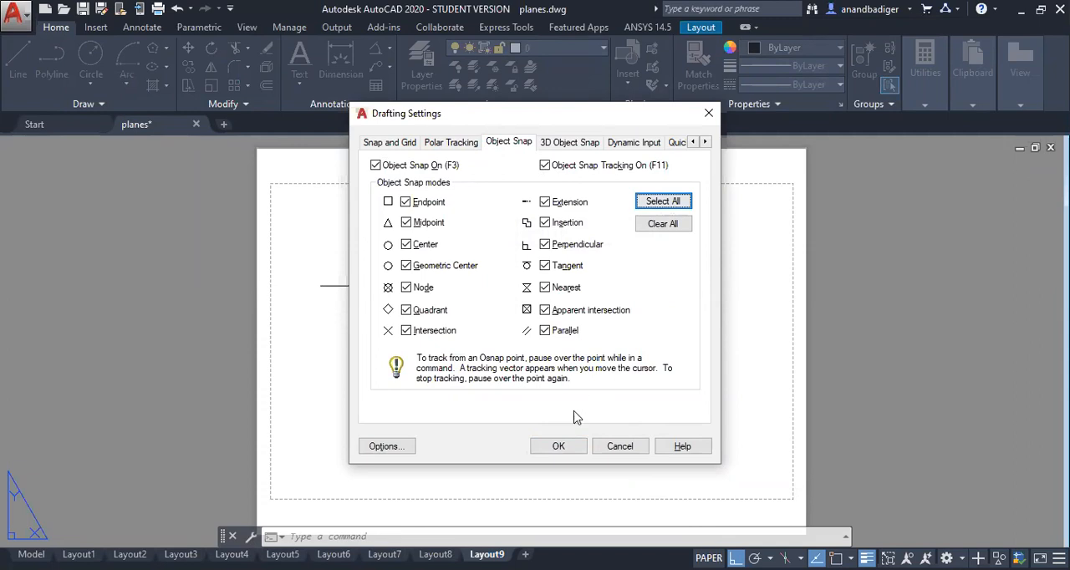
pyautogui.click(563, 448)
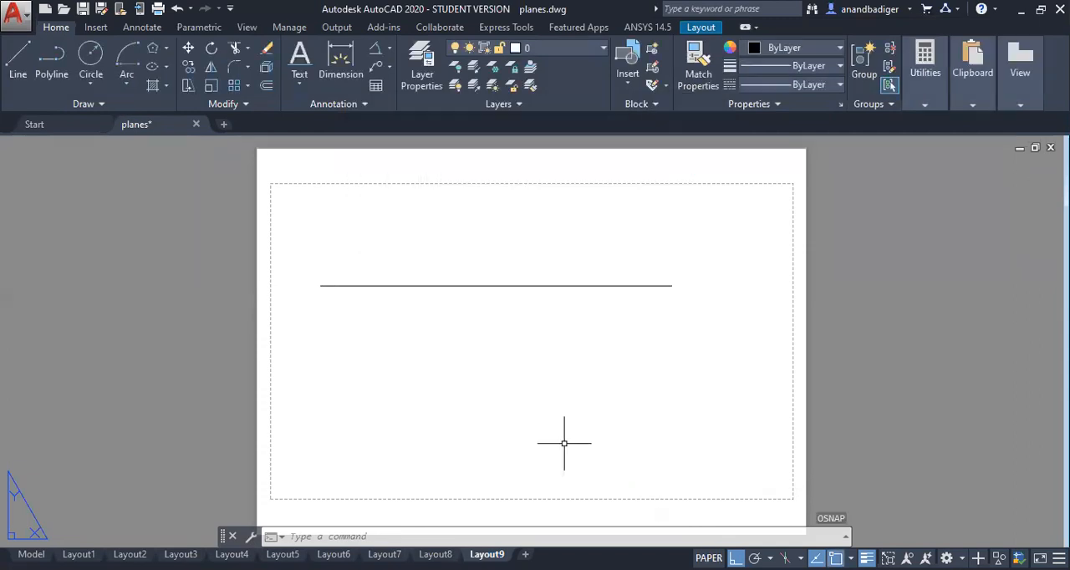
# Step: Try starting a line snapped to the nearest point on the horizontal line, then cancel it
pyautogui.click(20, 77)
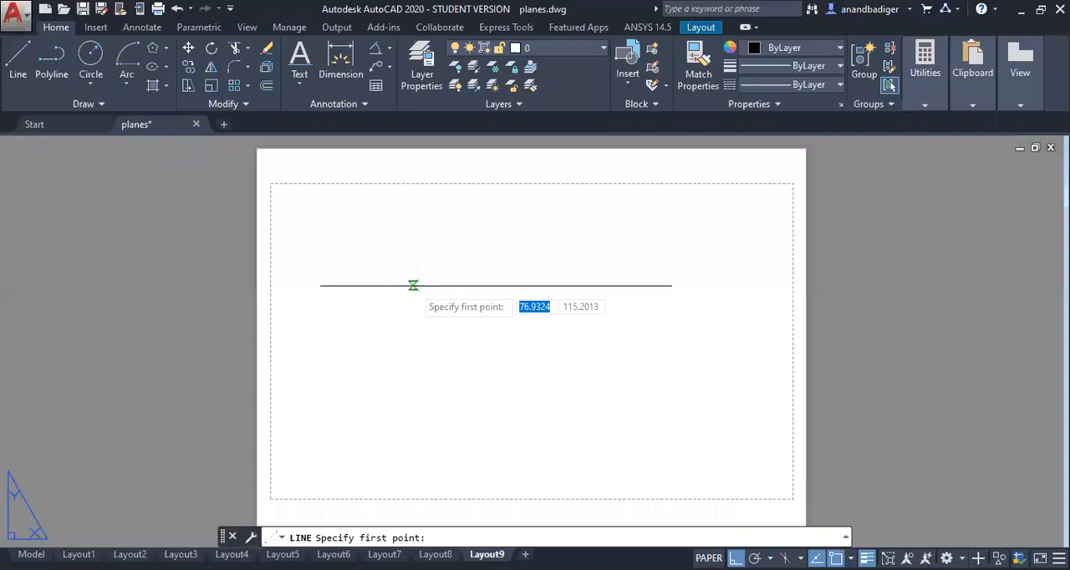
pyautogui.click(412, 285)
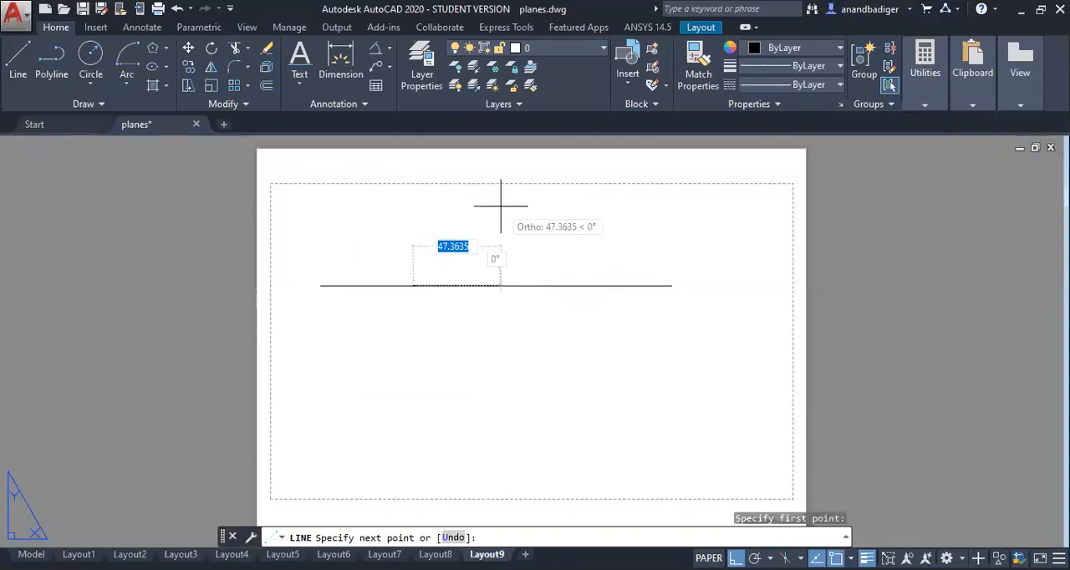
pyautogui.press('Escape')
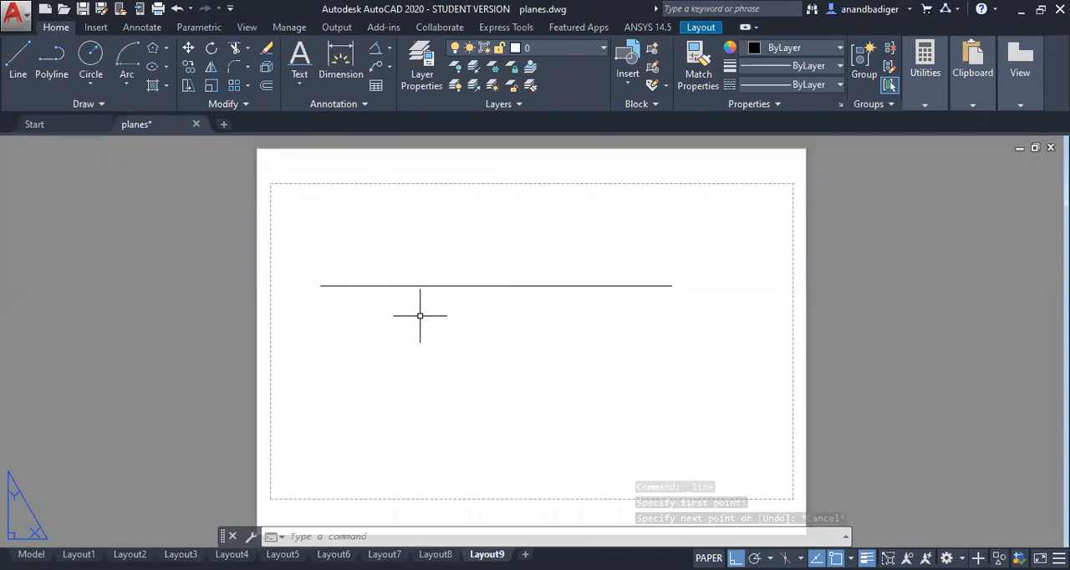
# Step: Open the ISO-25 dimension style for modification and check its arrow size and text height
pyautogui.write('D')
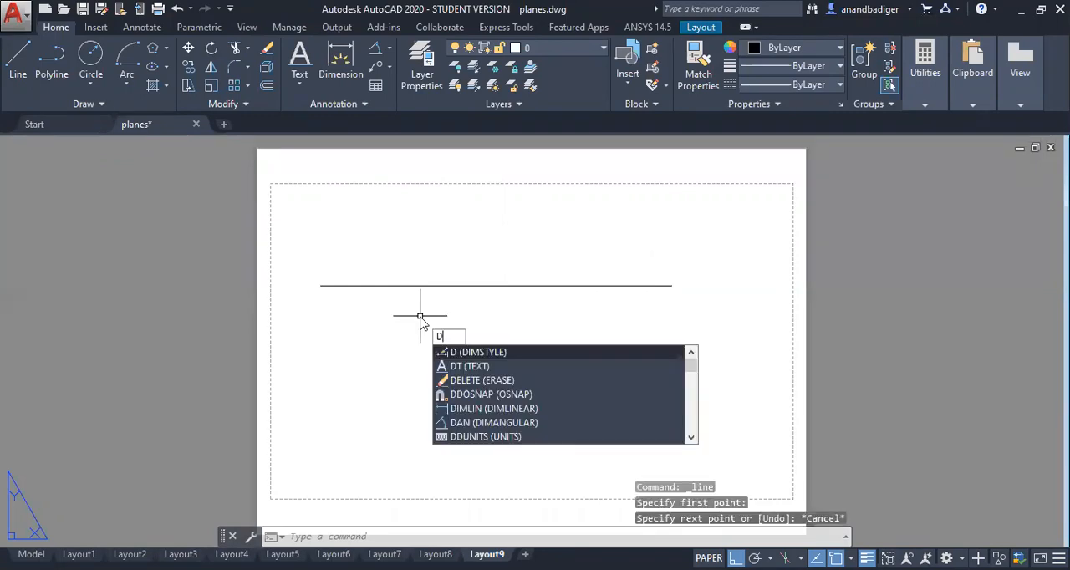
pyautogui.press('Return')
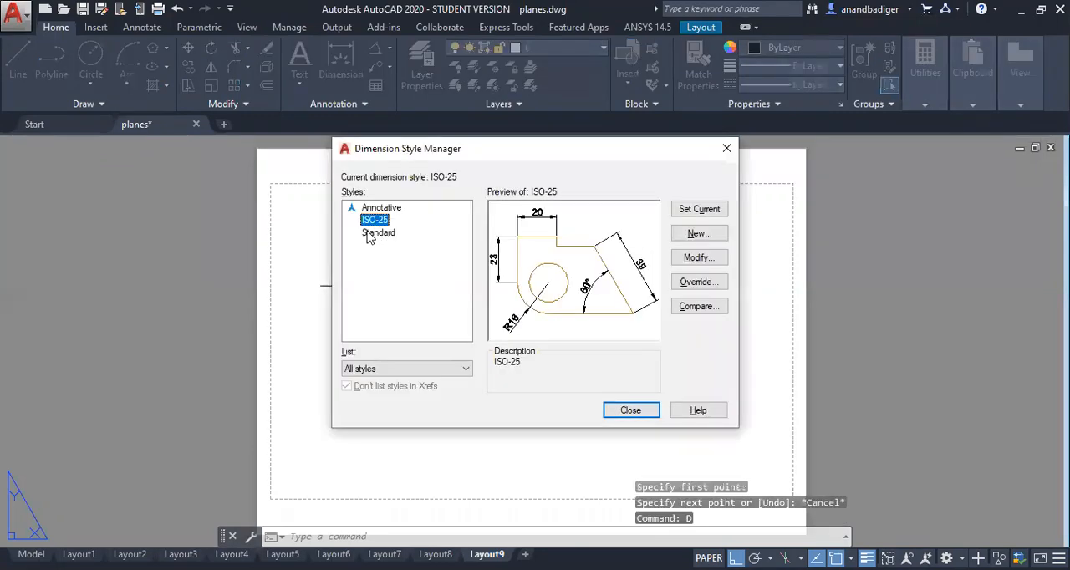
pyautogui.click(706, 260)
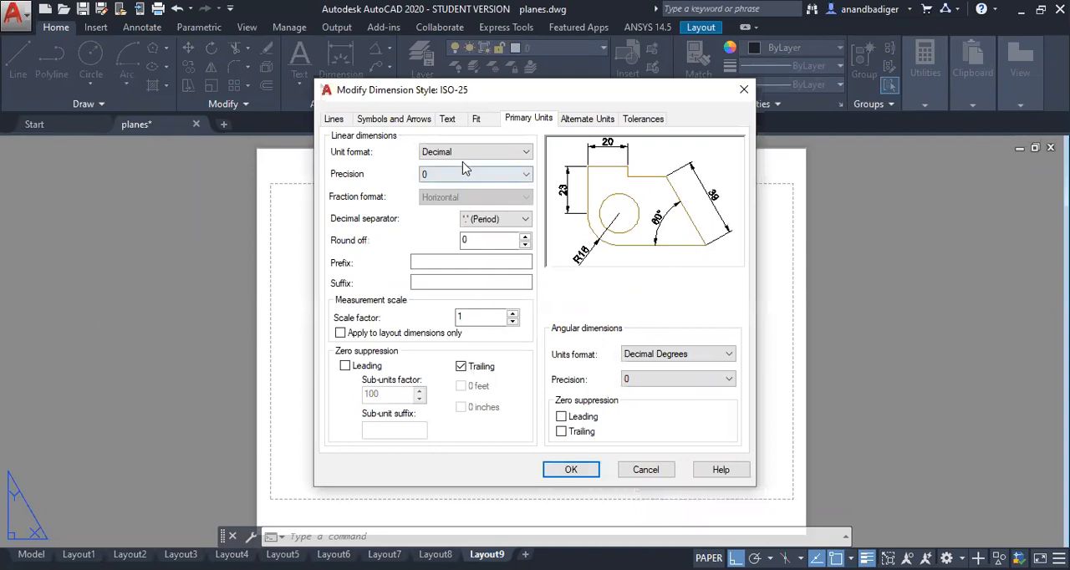
pyautogui.click(397, 122)
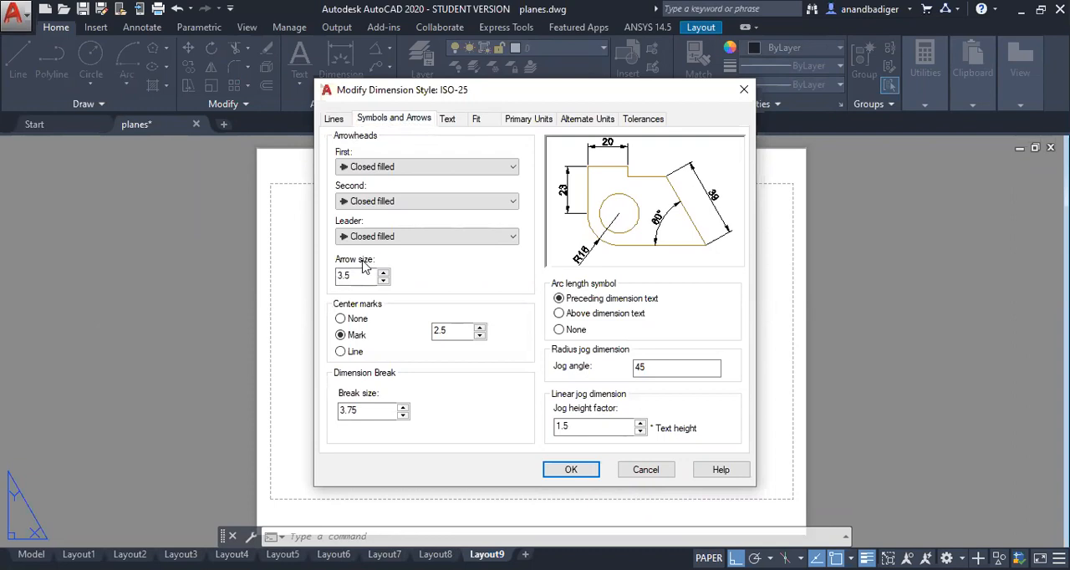
pyautogui.click(358, 275)
pyautogui.click(449, 122)
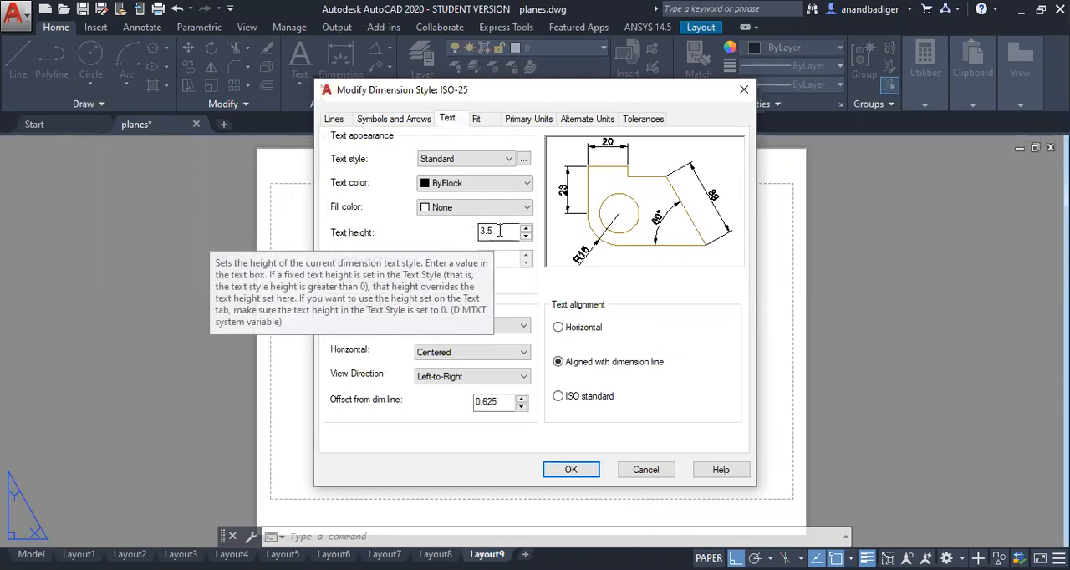
# Step: Set the ISO-25 style's linear dimension precision to 0 and decimal separator to Period, and accept the dimension style
pyautogui.click(528, 122)
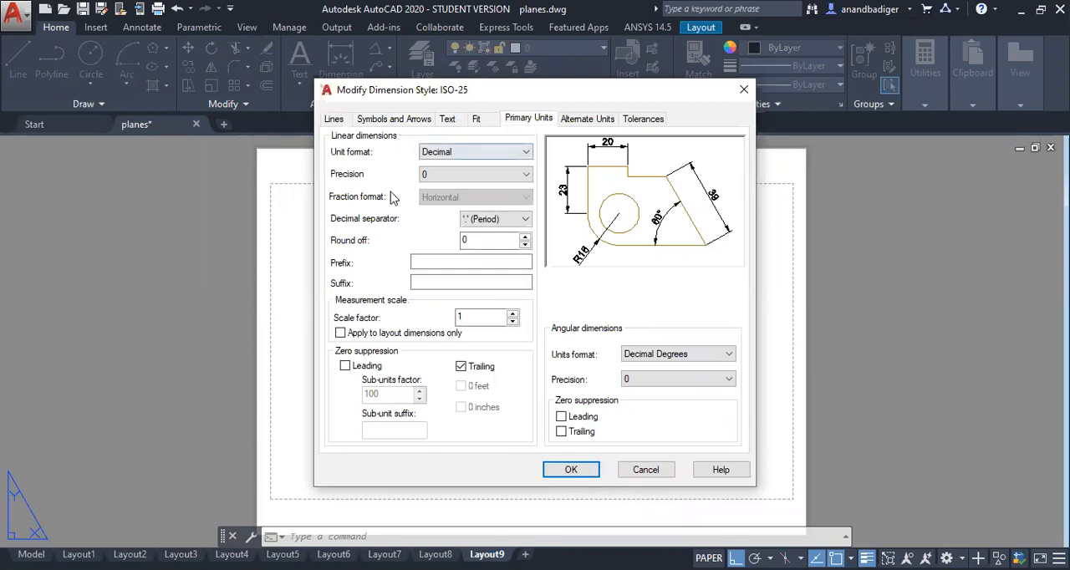
pyautogui.click(440, 176)
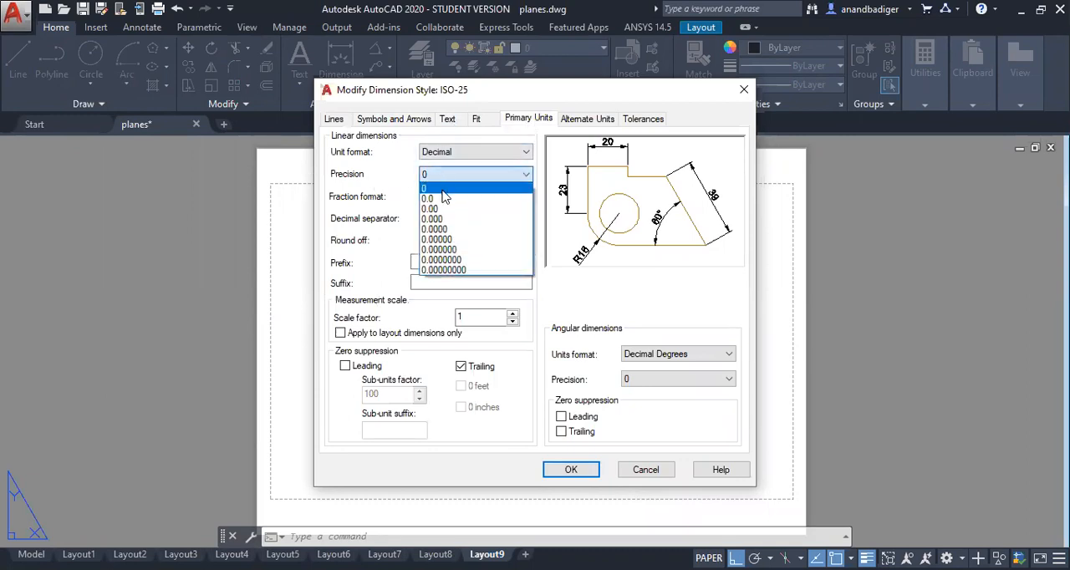
pyautogui.click(444, 199)
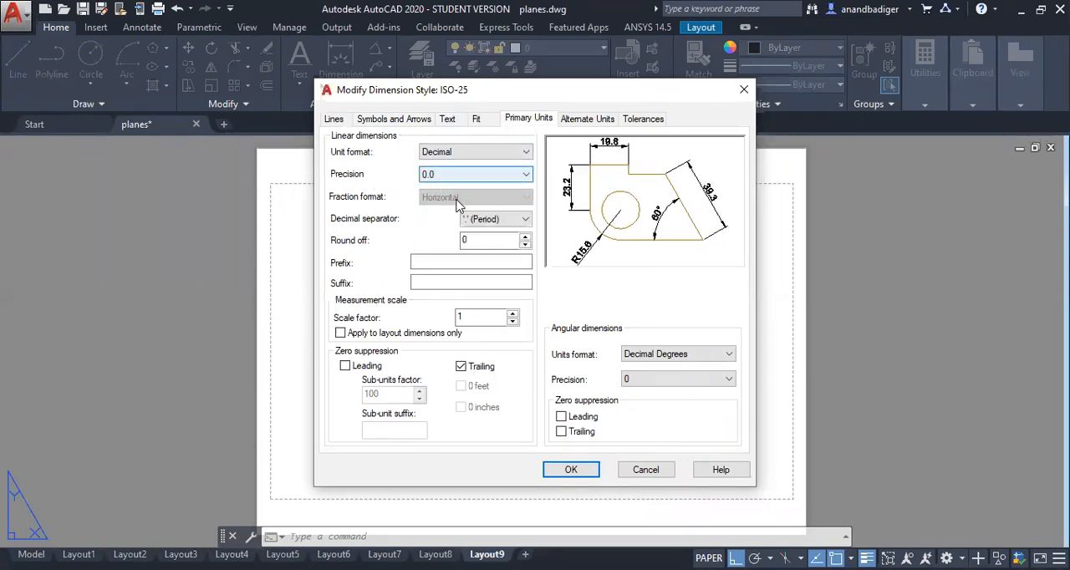
pyautogui.click(455, 174)
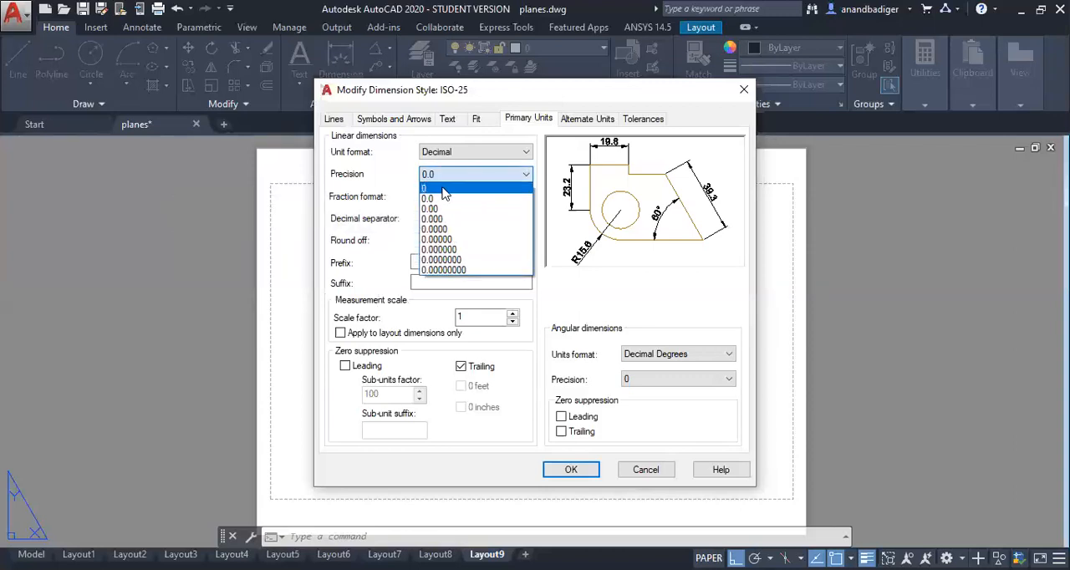
pyautogui.click(444, 197)
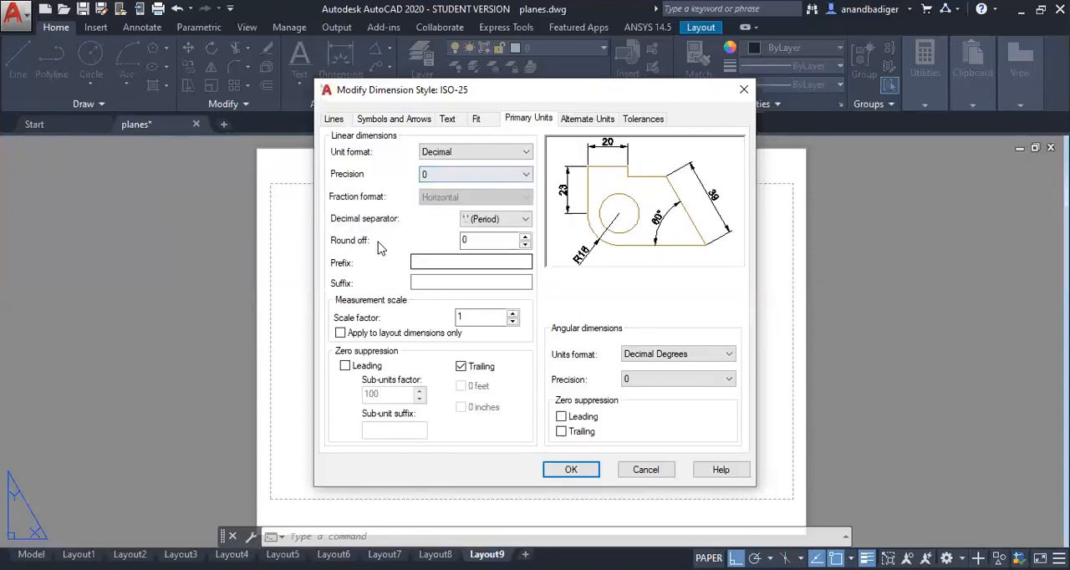
pyautogui.click(495, 221)
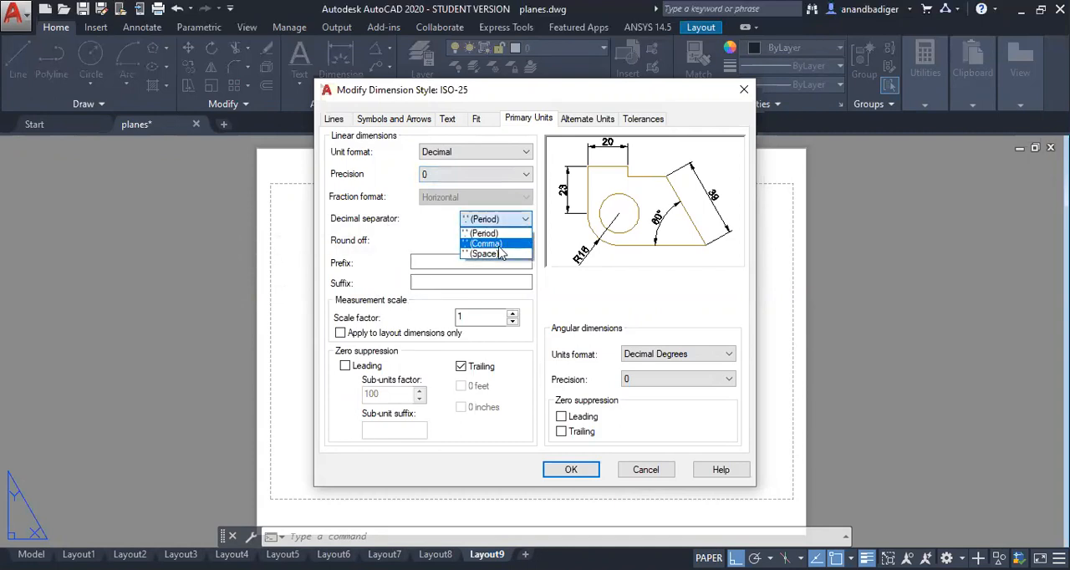
pyautogui.click(500, 234)
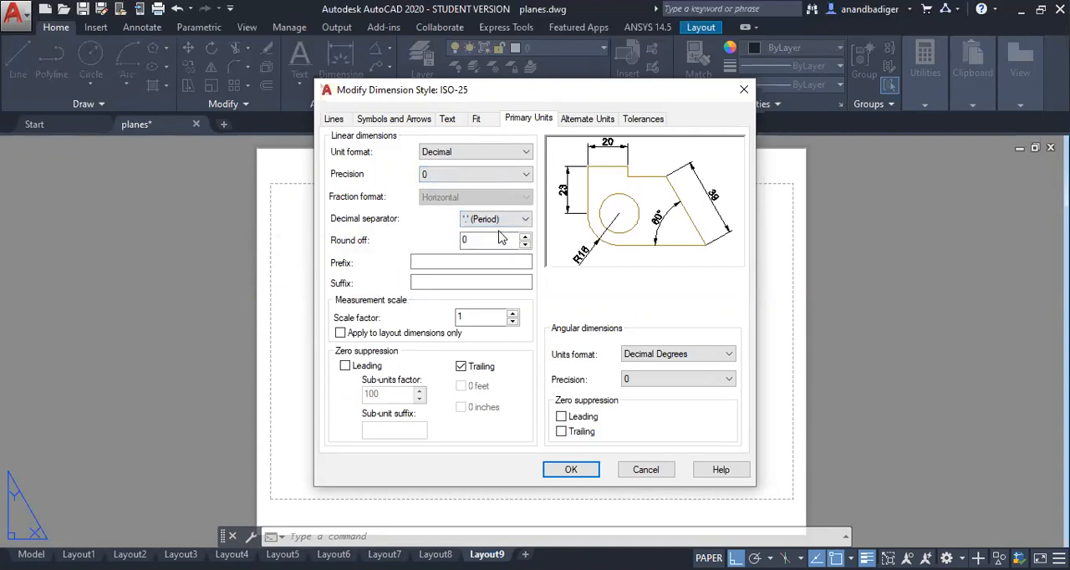
pyautogui.click(561, 471)
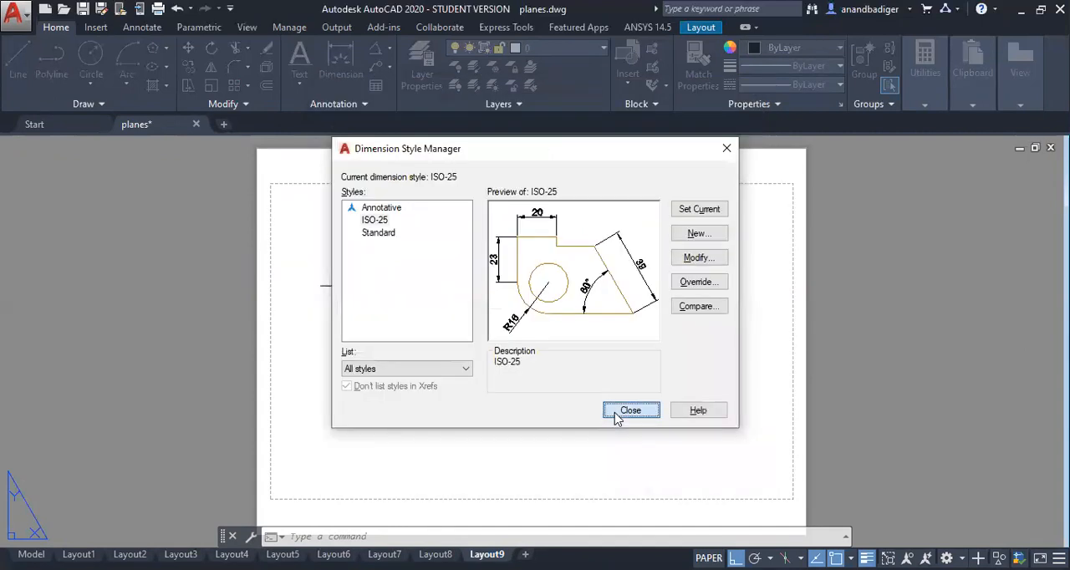
pyautogui.click(620, 414)
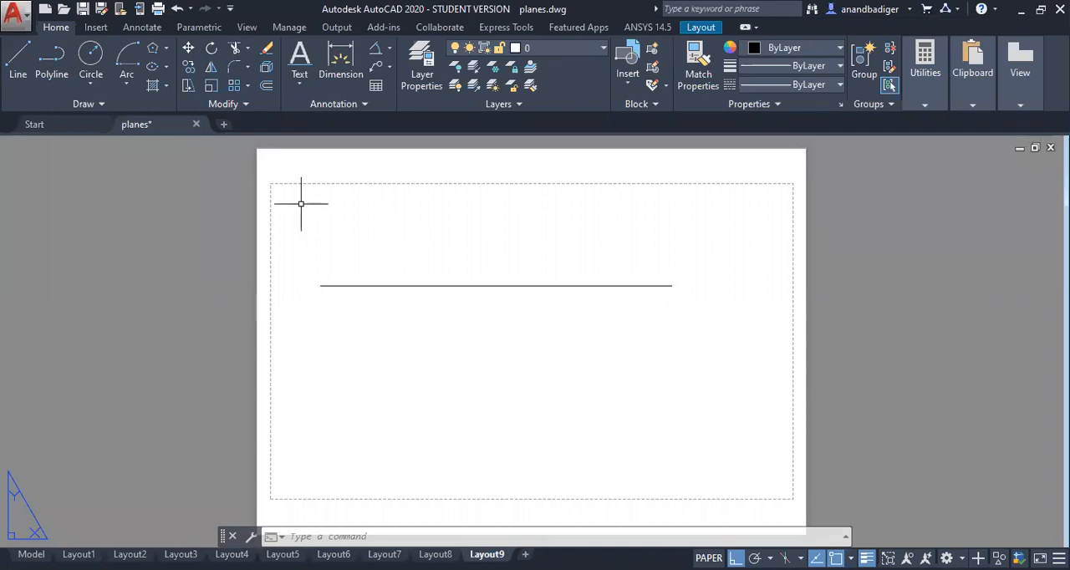
# Step: Try switching object snap off and back on while starting a line, and cancel the line
pyautogui.click(17, 57)
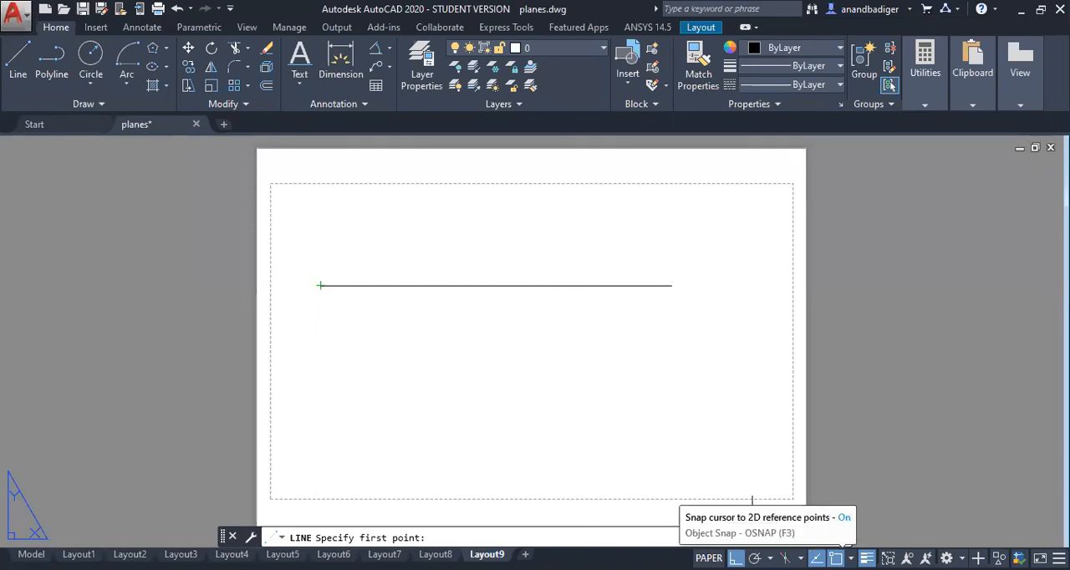
pyautogui.press('F3')
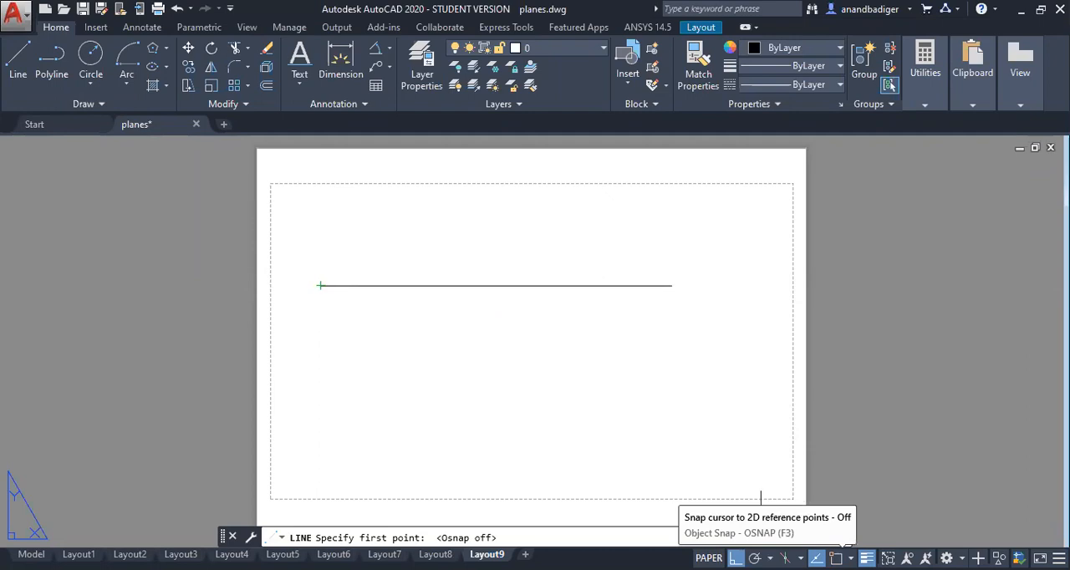
pyautogui.click(836, 558)
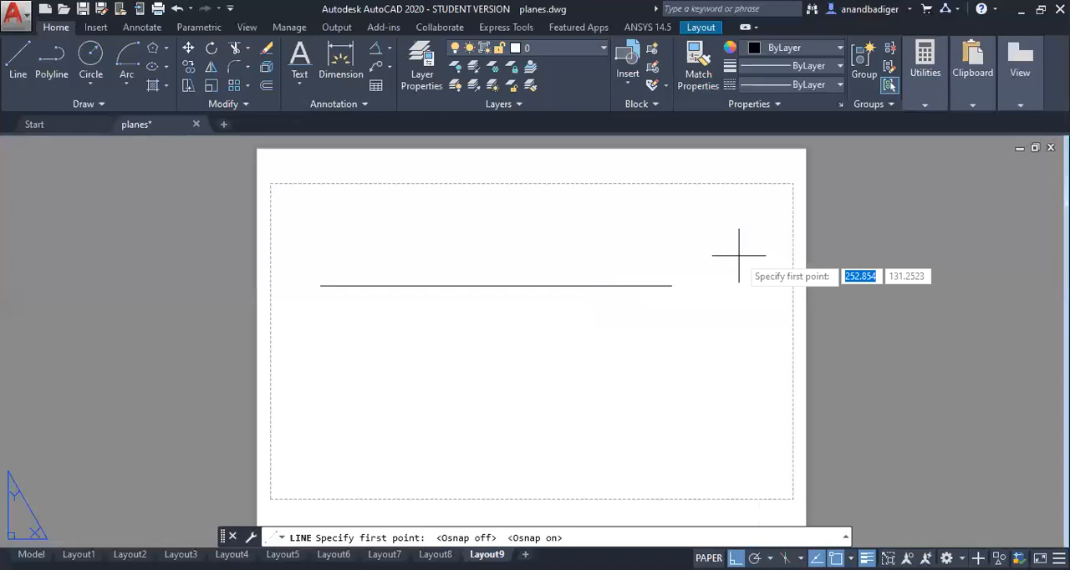
pyautogui.press('Escape')
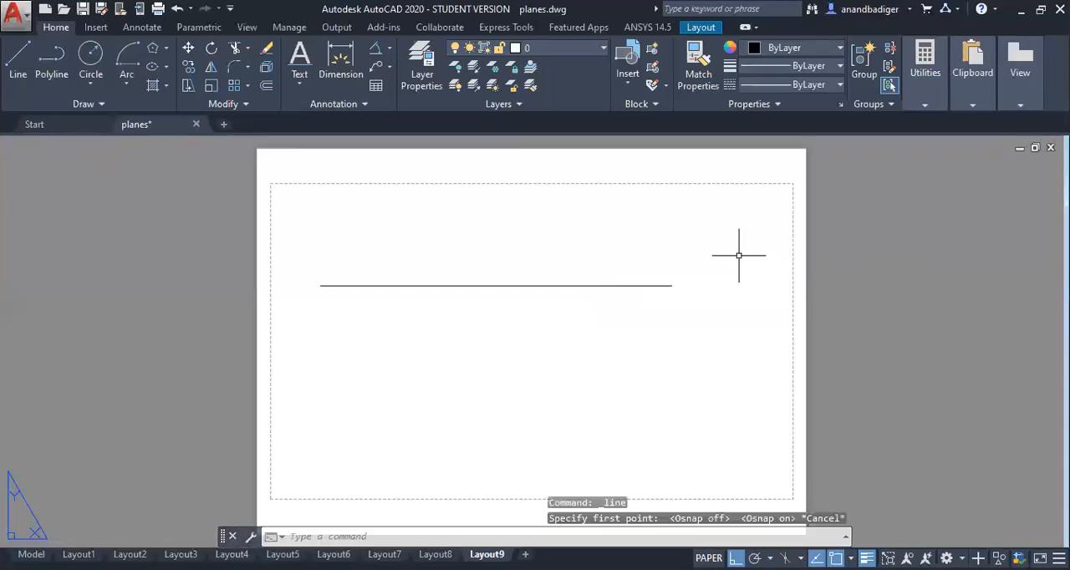